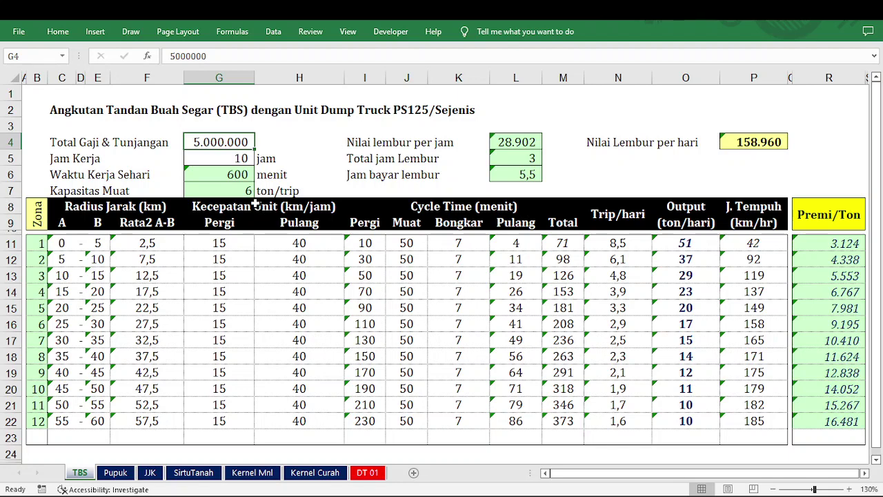
- Inspect the TBS sheet's working hours, total and paid overtime hours, hourly overtime rate and daily overtime value, including the daily value's formula
click(226, 158)
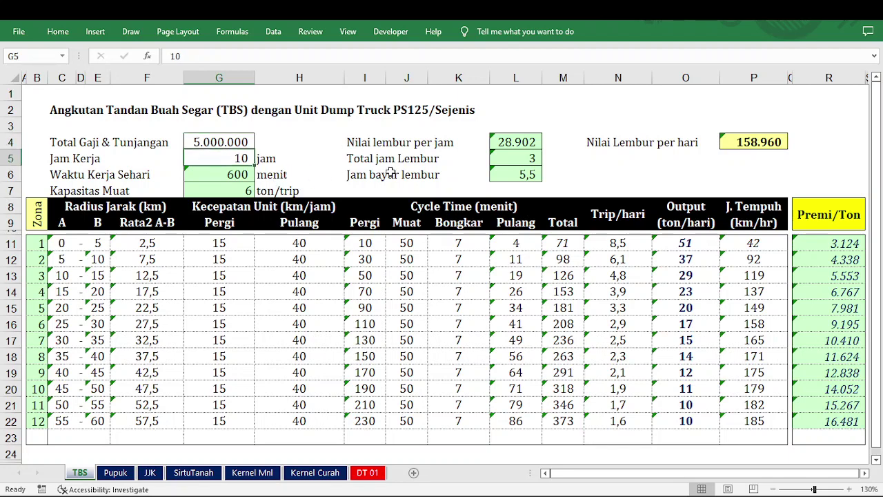
click(522, 158)
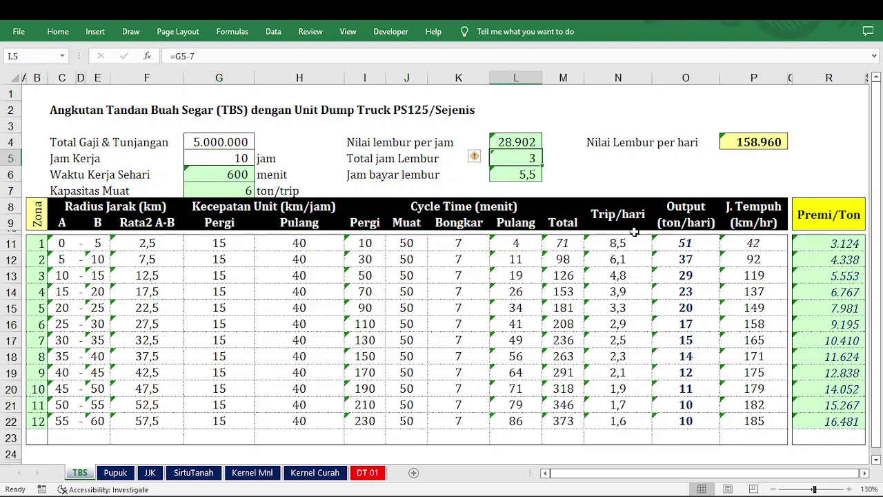
click(528, 176)
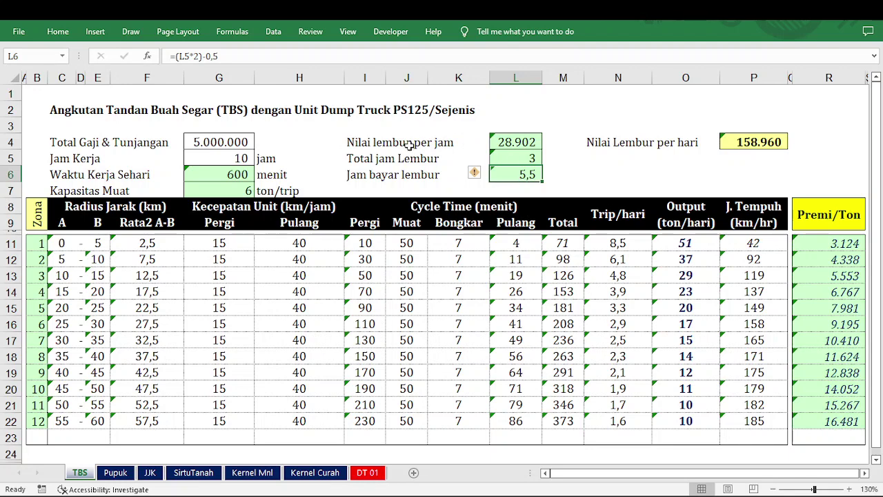
click(519, 142)
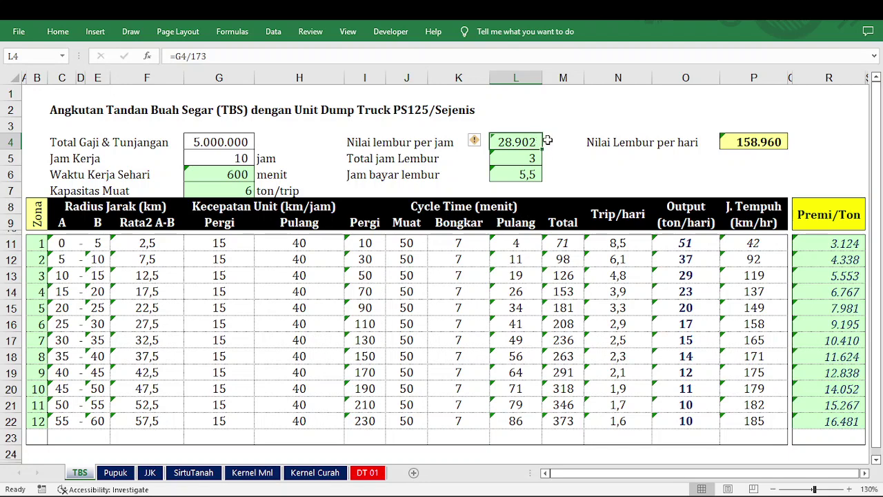
click(775, 142)
double_click(774, 142)
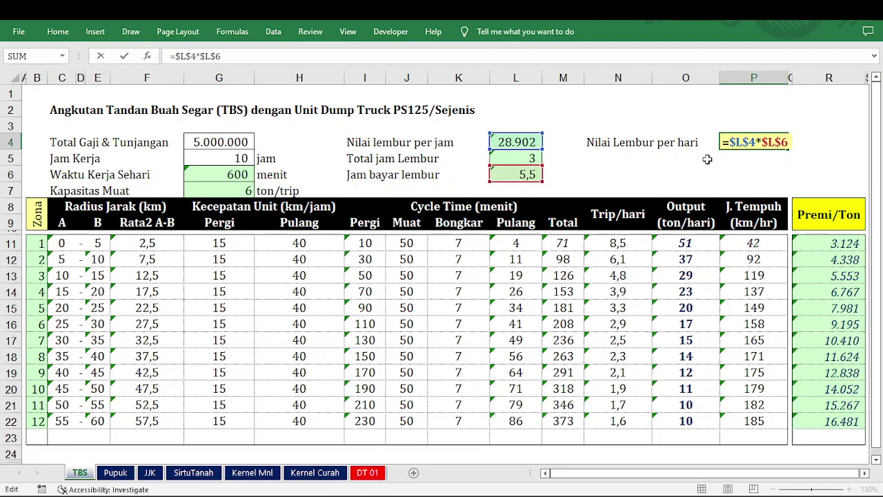
key(Escape)
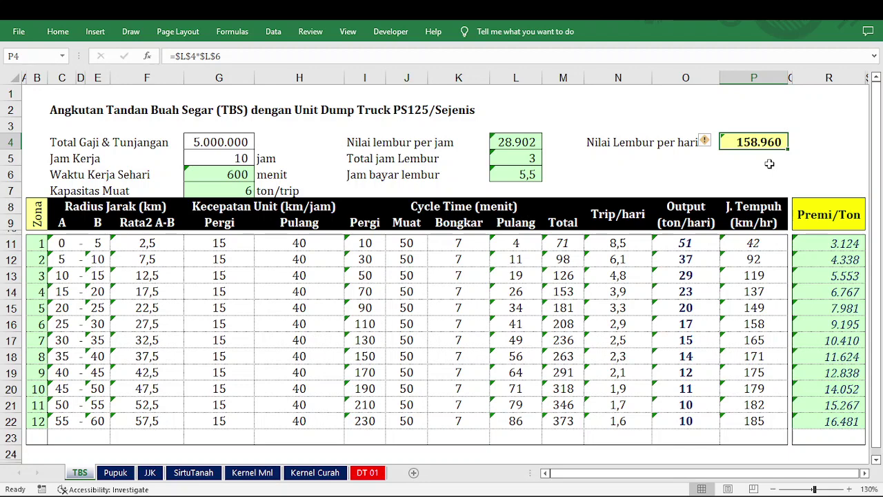
- Examine the TBS rows for zones 1 and 2, the load capacity, and the Premi/Ton formula and values across the zones
click(12, 243)
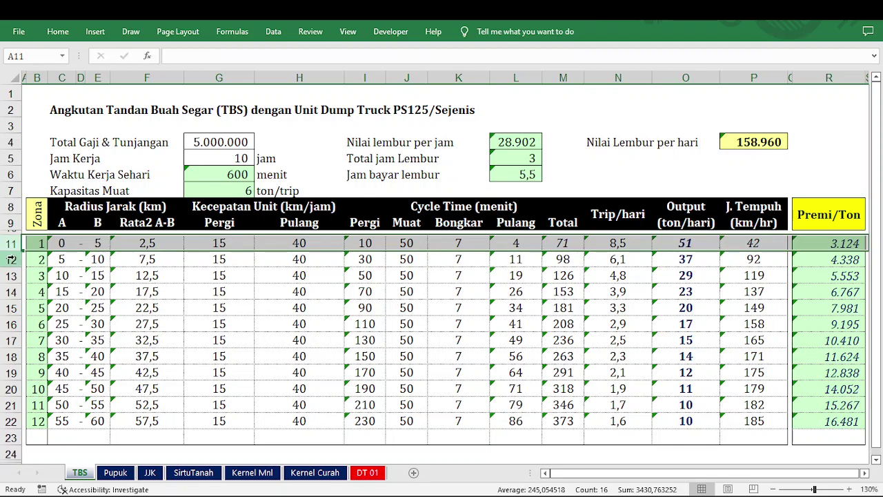
click(11, 259)
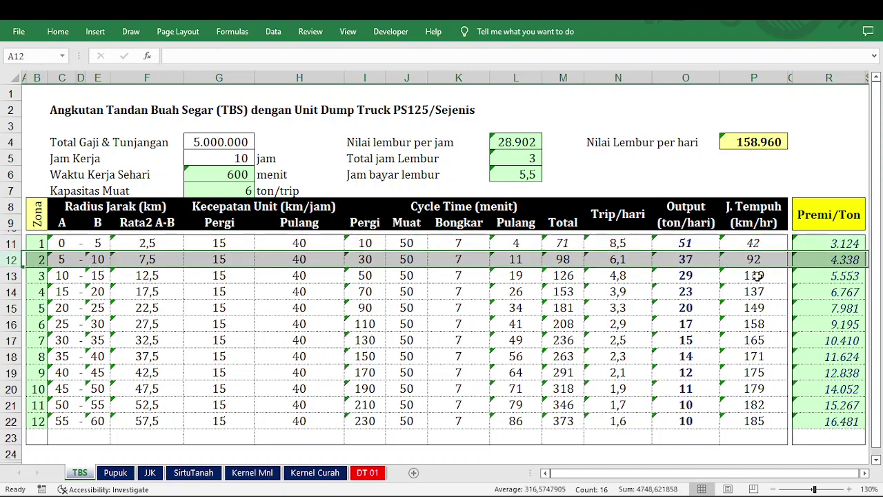
double_click(836, 242)
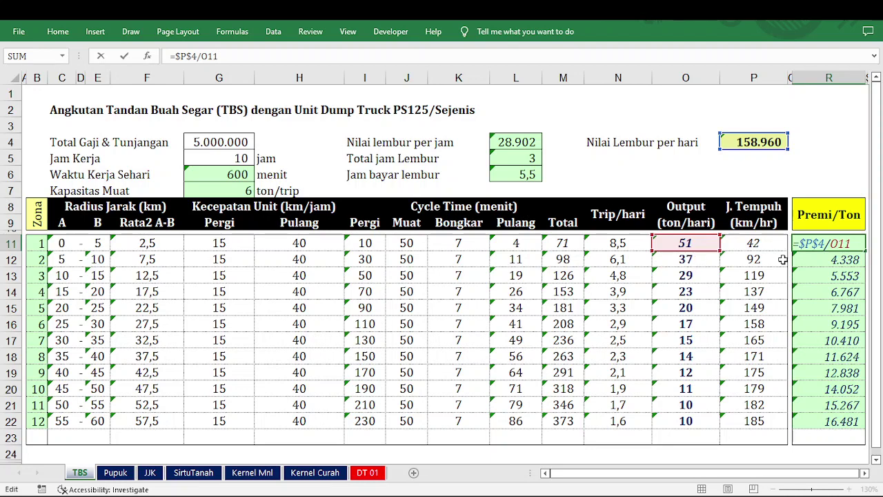
key(ctrl+Return)
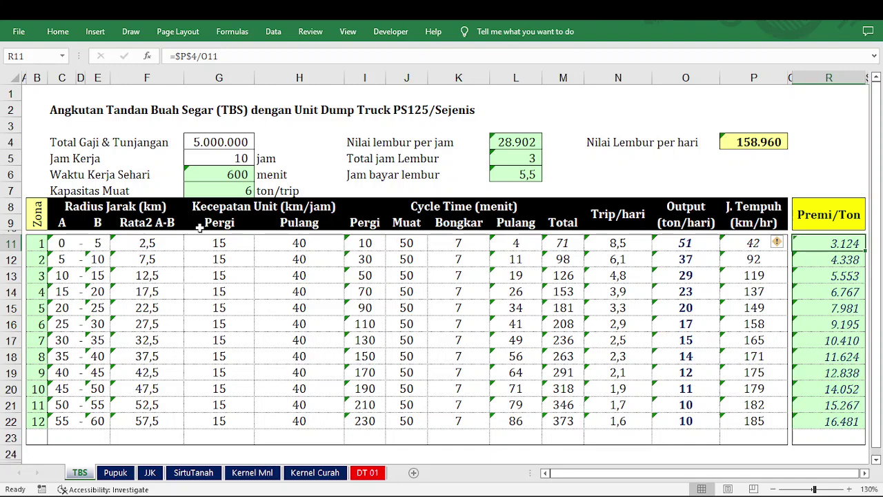
click(11, 243)
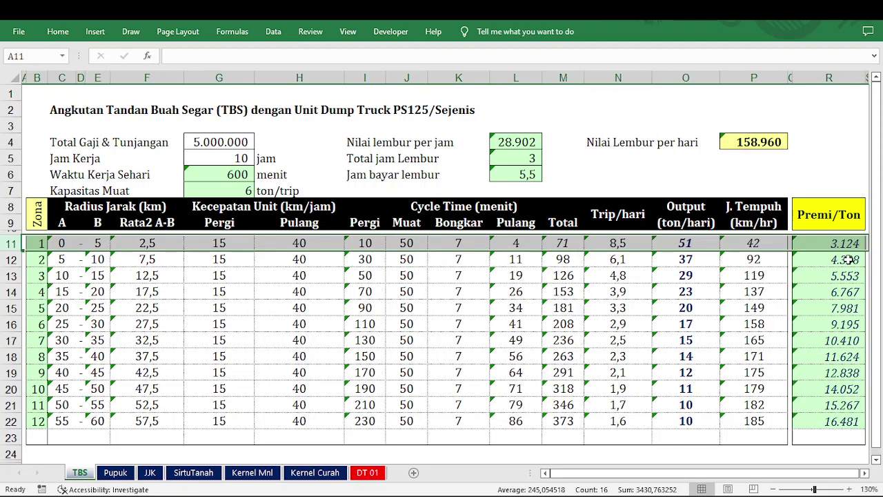
click(243, 192)
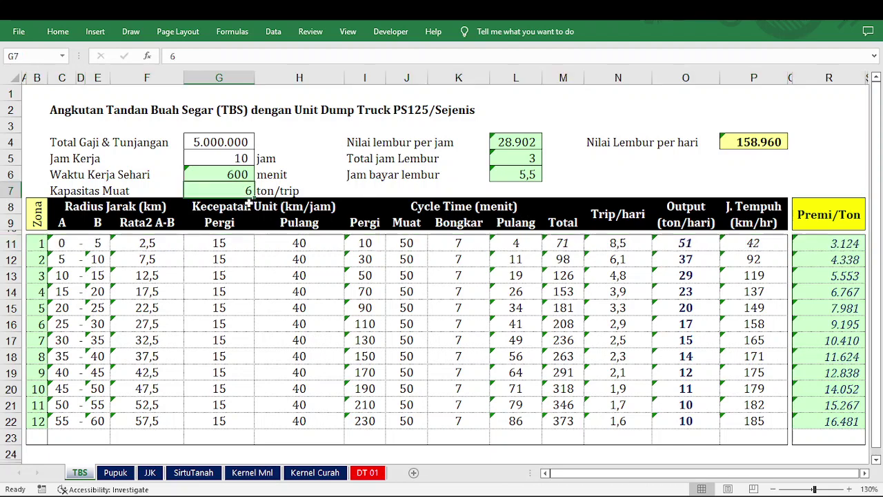
click(845, 245)
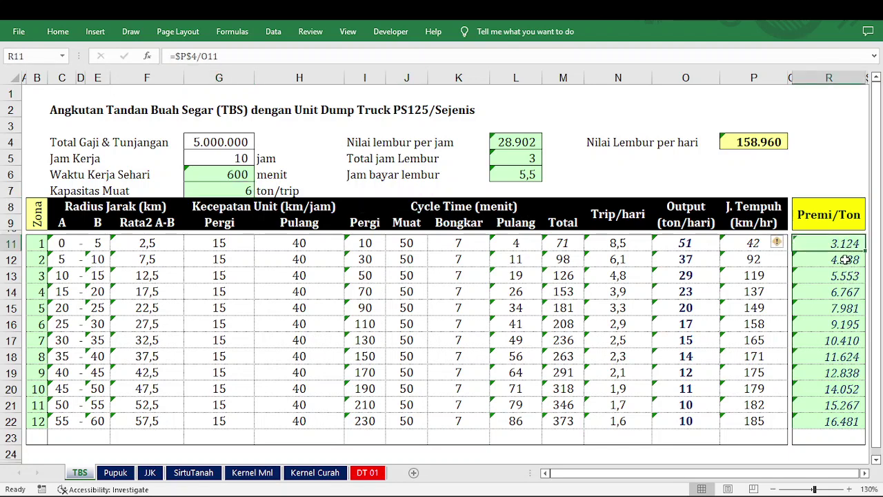
drag(847, 261, 839, 390)
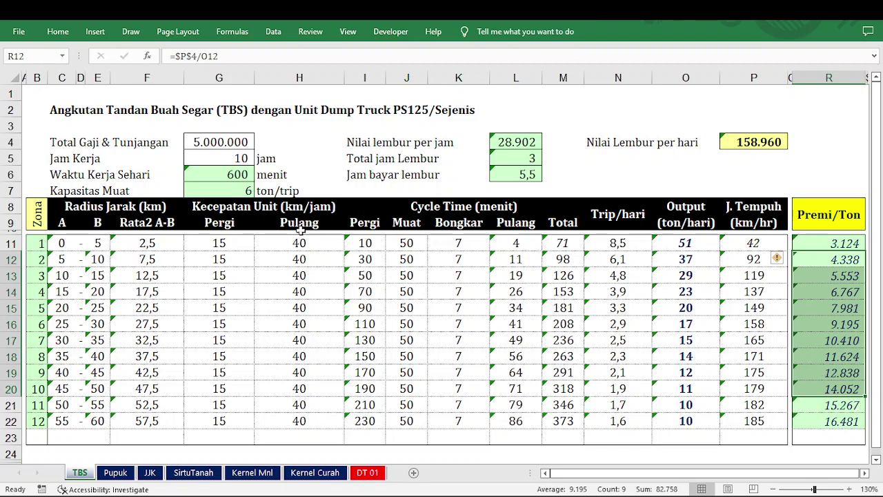
- Open the Pupuk sheet and review its Cycle Time block and the Premi/Ton values for zones 1 to 12
click(115, 474)
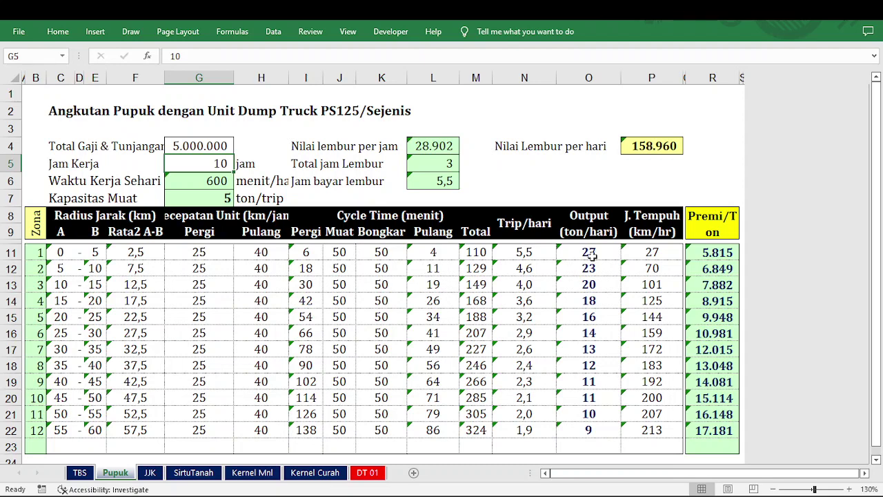
drag(374, 215, 386, 382)
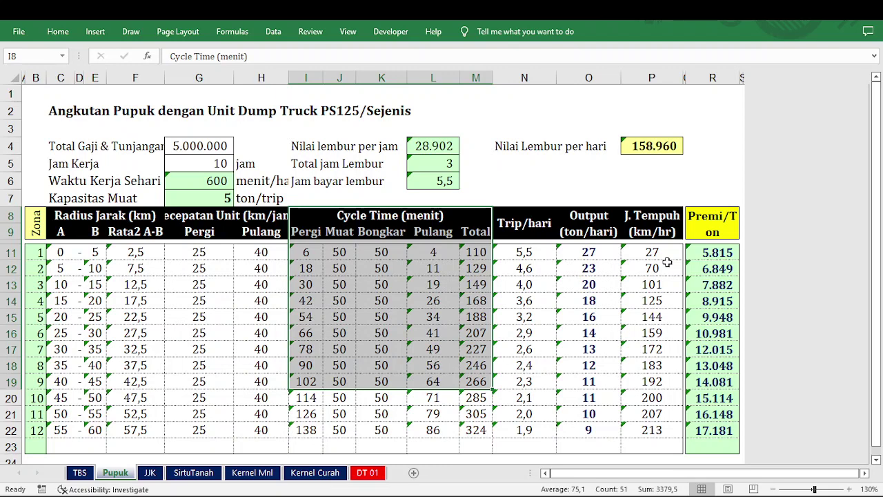
click(702, 253)
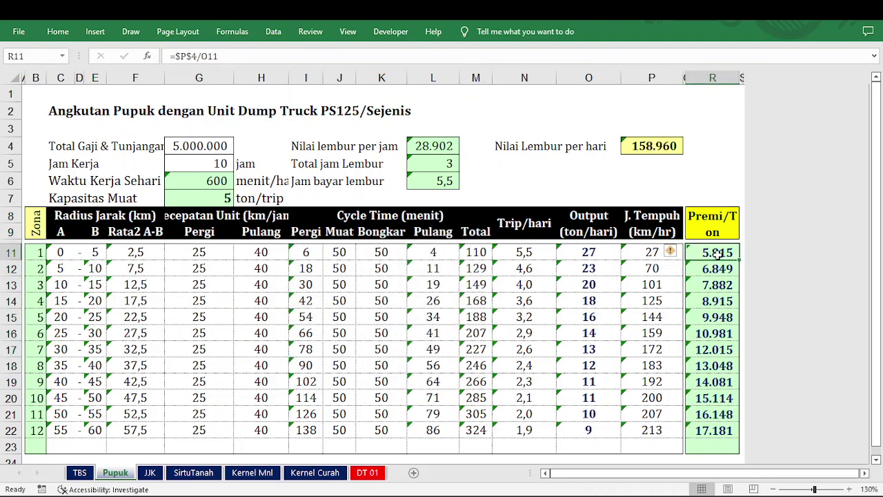
drag(718, 253, 708, 442)
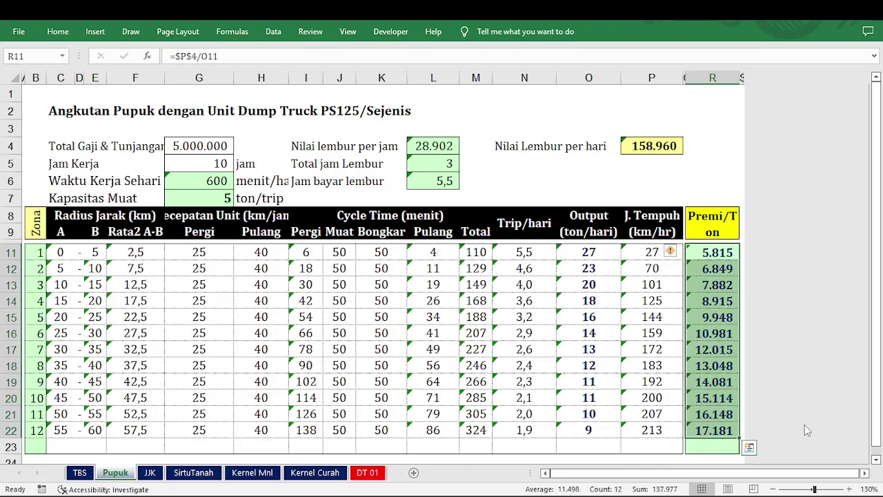
- Check how the Pupuk sheet's Premi/Ton for zones 1 and 12 derives from the daily output and daily overtime value
double_click(717, 430)
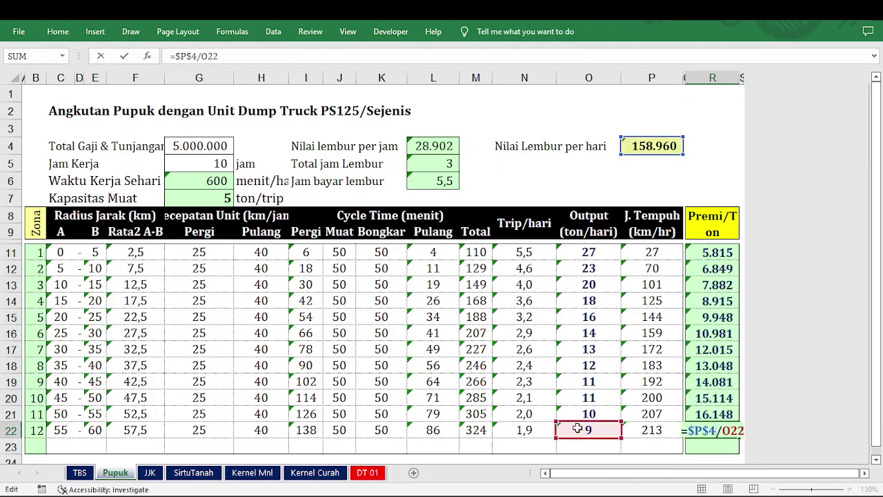
key(ctrl+Return)
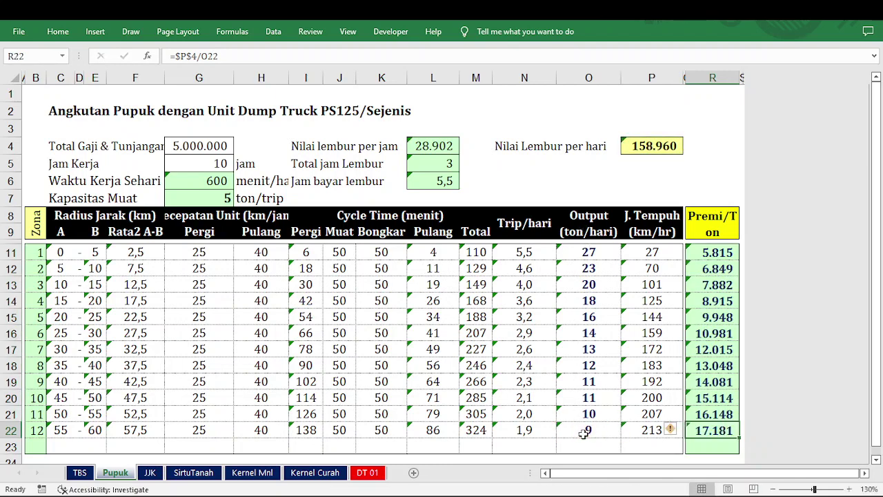
click(583, 433)
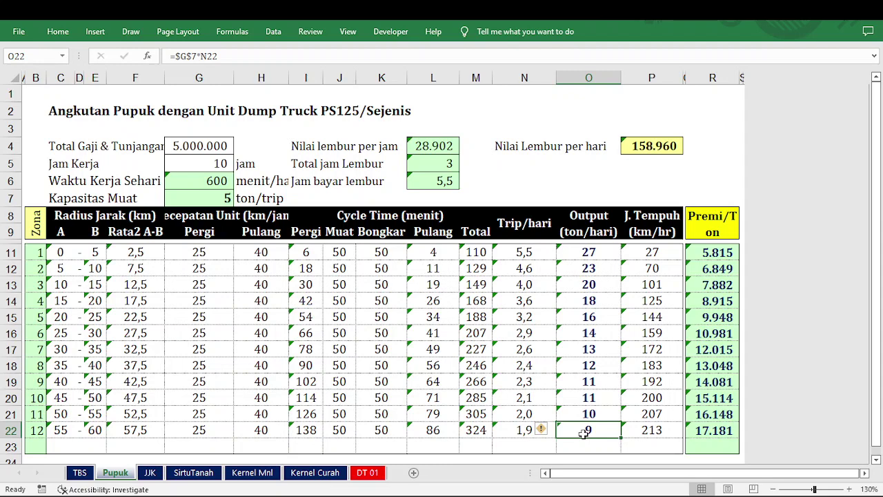
click(711, 252)
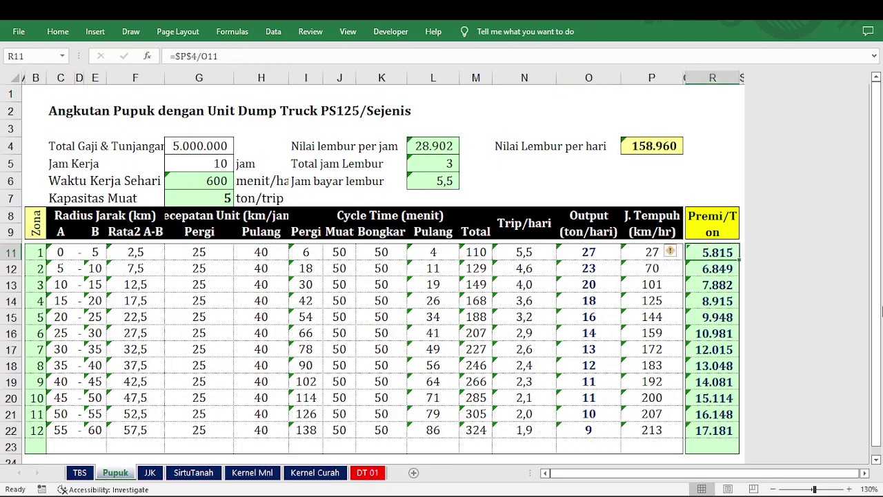
click(702, 426)
click(640, 153)
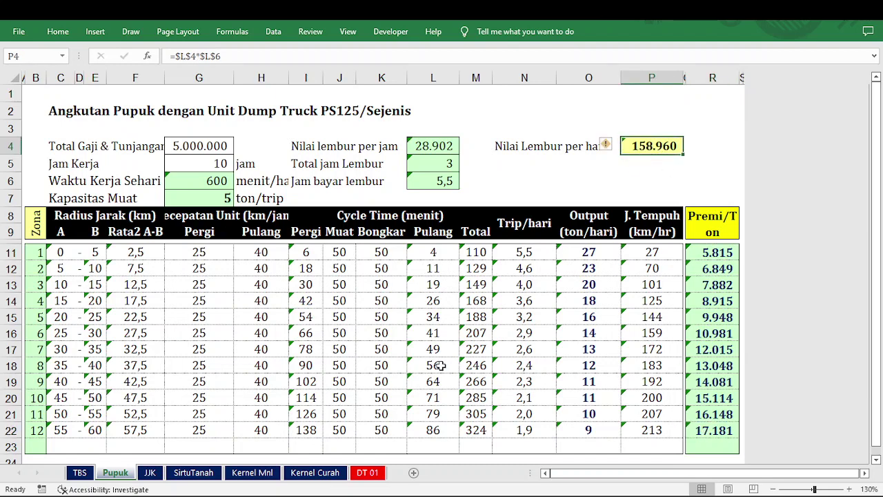
- Open the JJK sheet and check the zone 1 Premi/Ton formula and the values for all zones
click(156, 476)
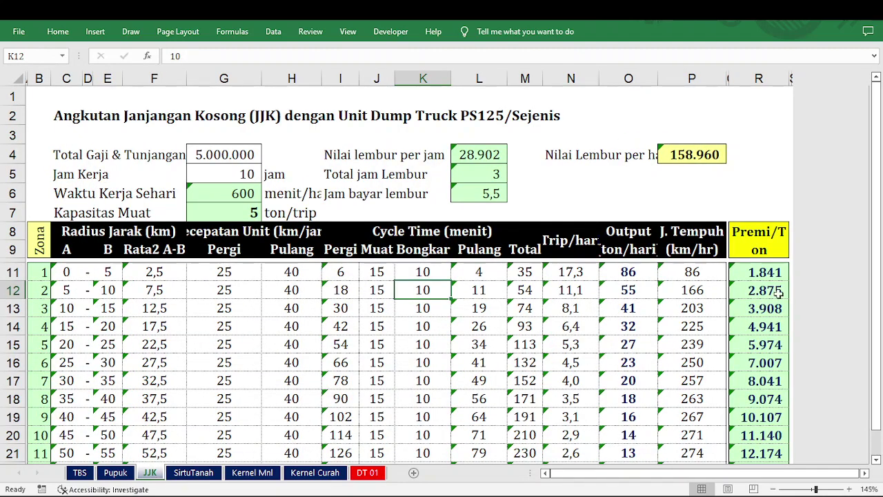
click(766, 272)
scroll(790, 330, down, 1)
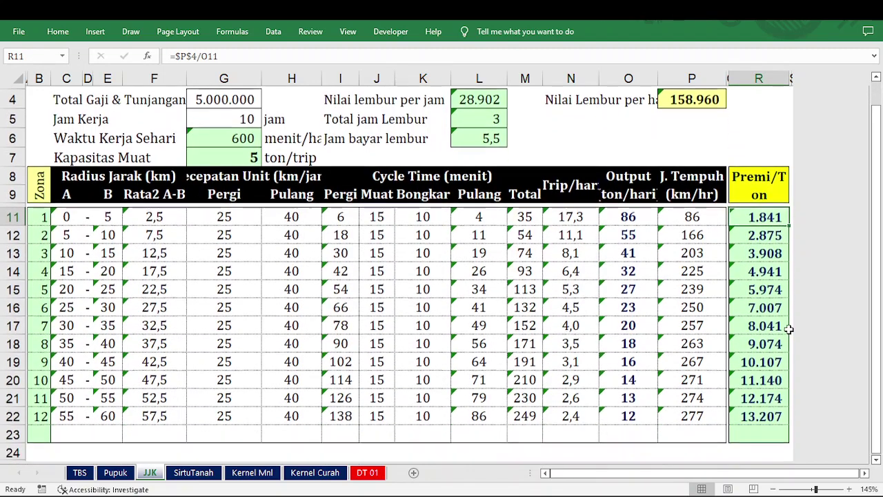
- Open the SirtuTanah sheet and examine the Premi/M3 values across its 2.5 km zones, plus the salary and working hours inputs
click(209, 472)
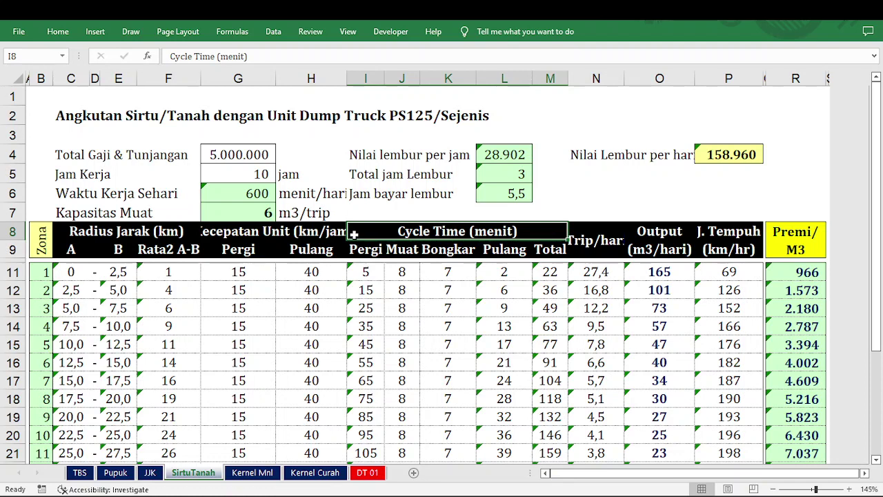
click(794, 258)
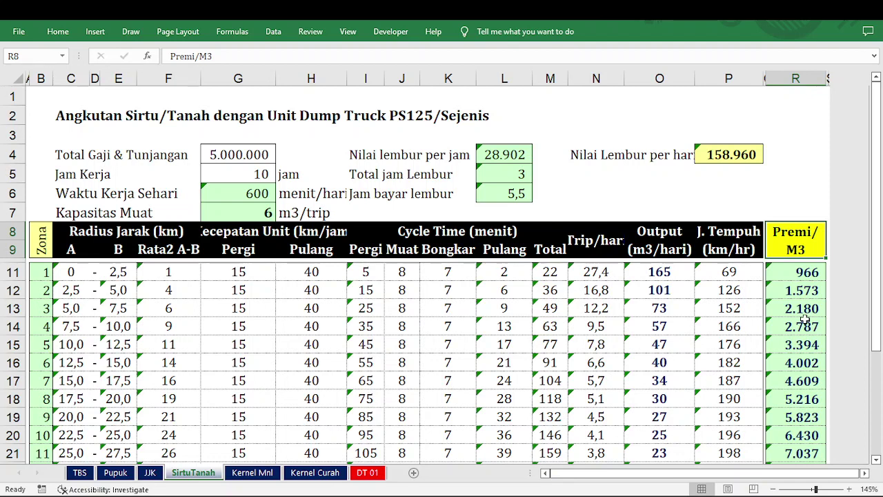
click(801, 272)
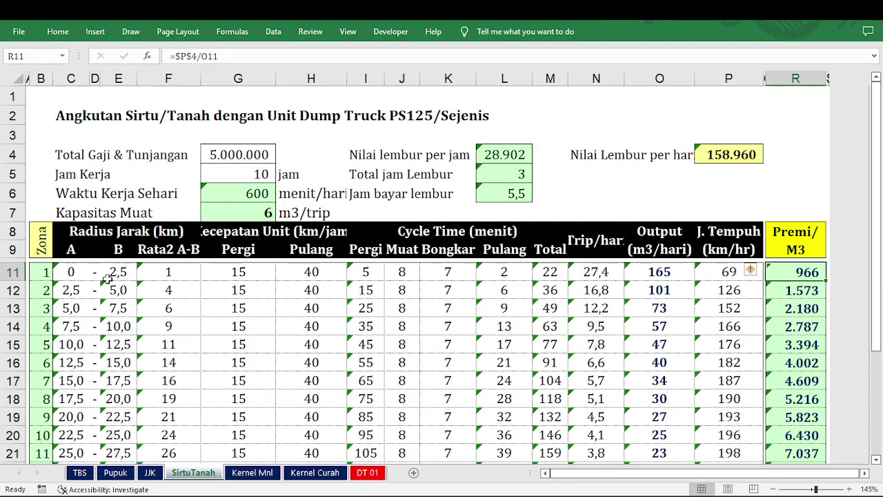
click(12, 272)
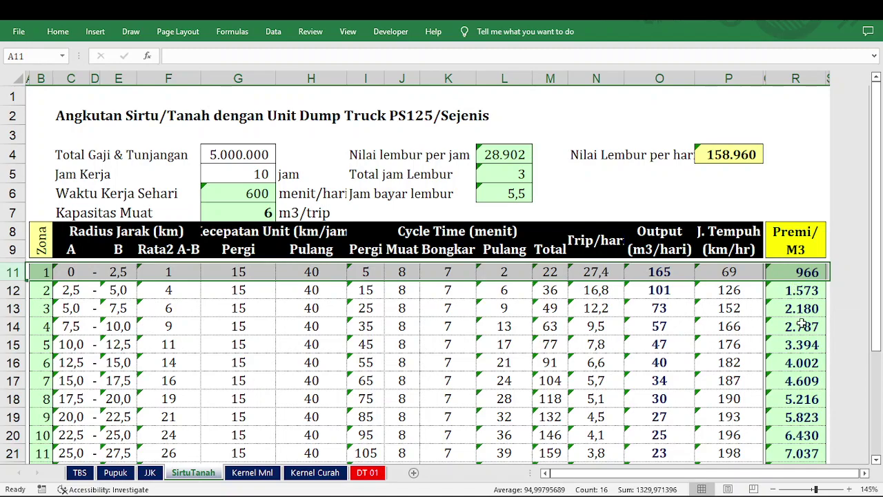
scroll(802, 324, down, 1)
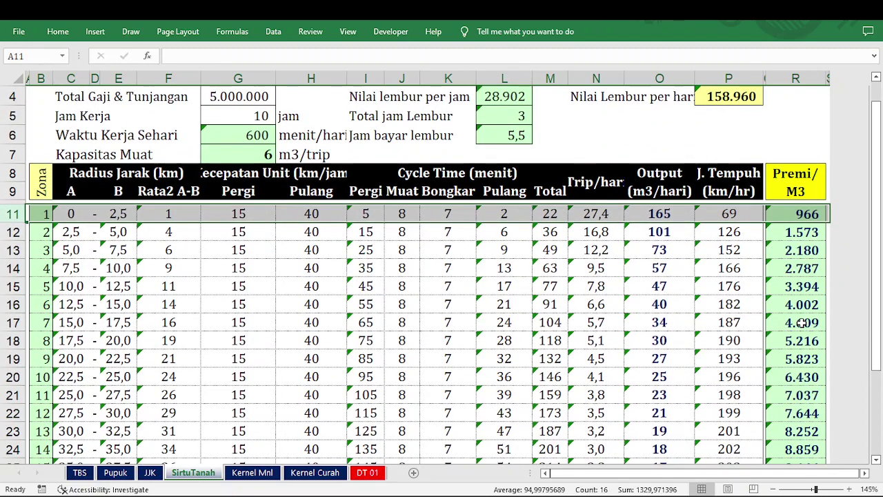
scroll(803, 323, down, 2)
scroll(802, 324, up, 3)
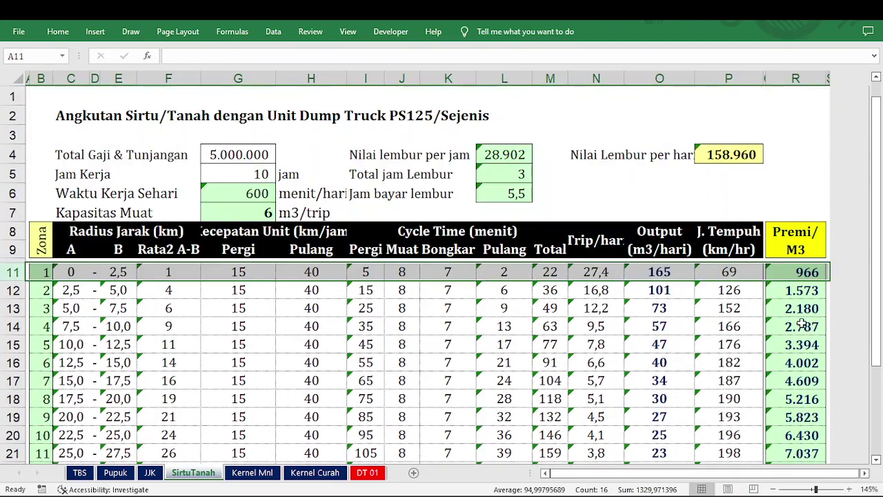
scroll(803, 324, down, 6)
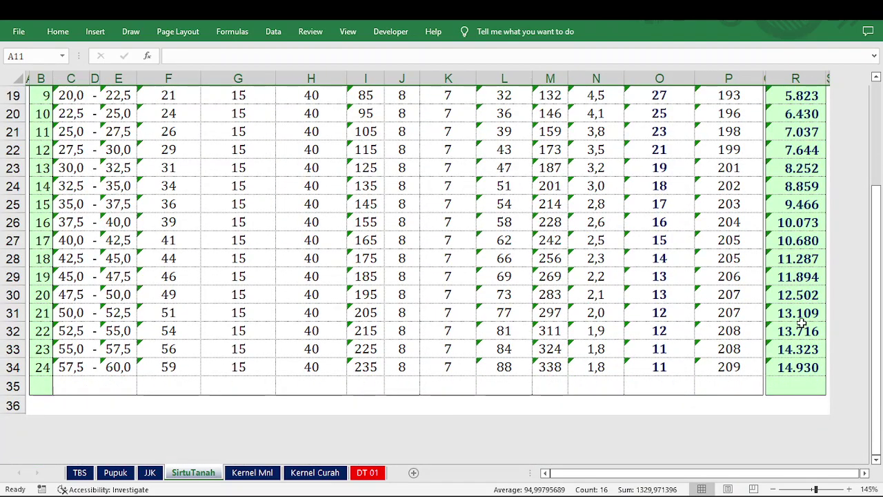
scroll(802, 323, up, 6)
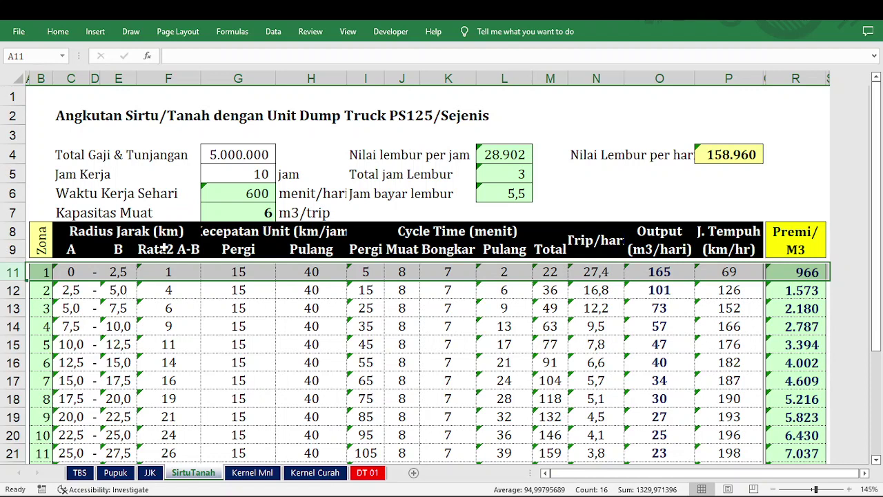
click(241, 156)
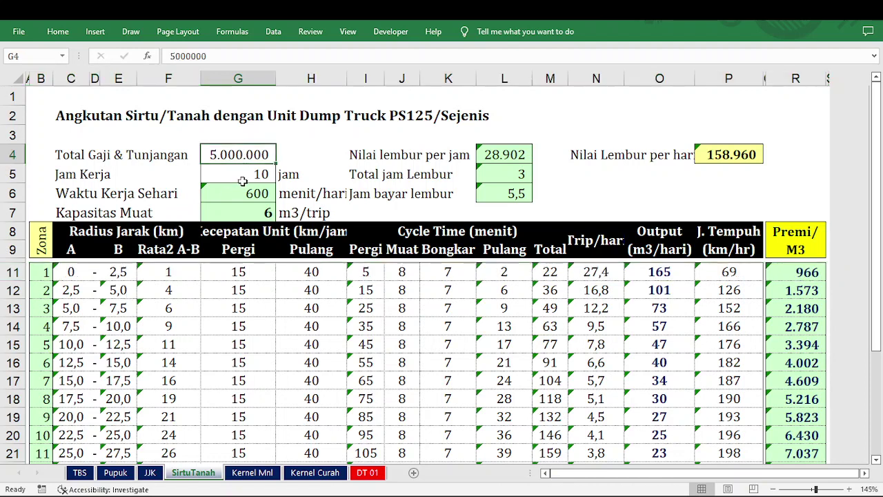
click(246, 176)
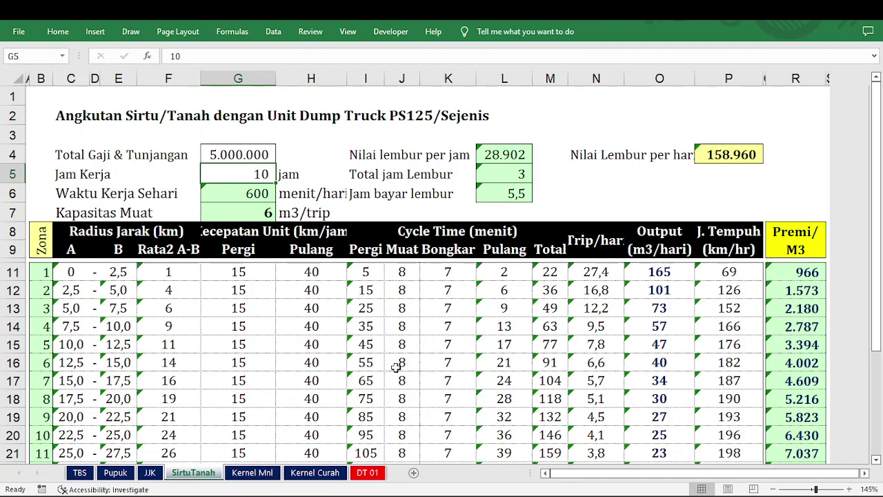
- Open the DT 01 sheet and enter a TBS tonnage of 15 for date 4
click(368, 475)
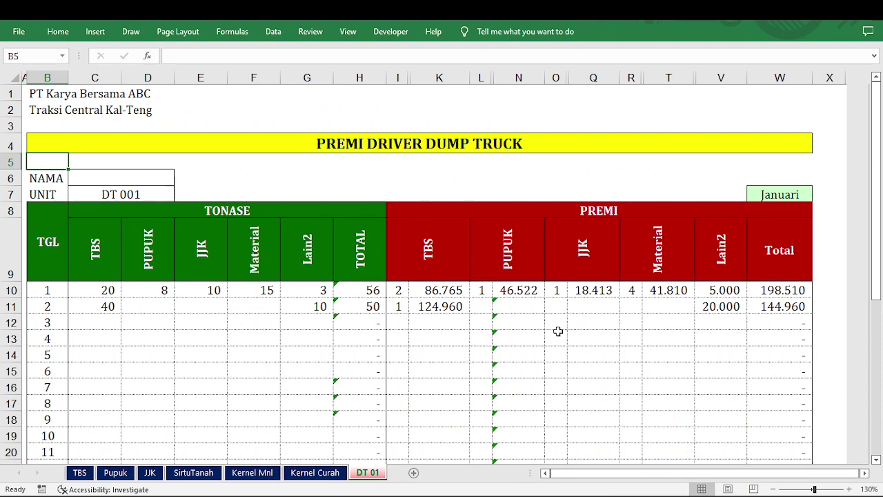
ctrl+scroll(558, 332, down, 1)
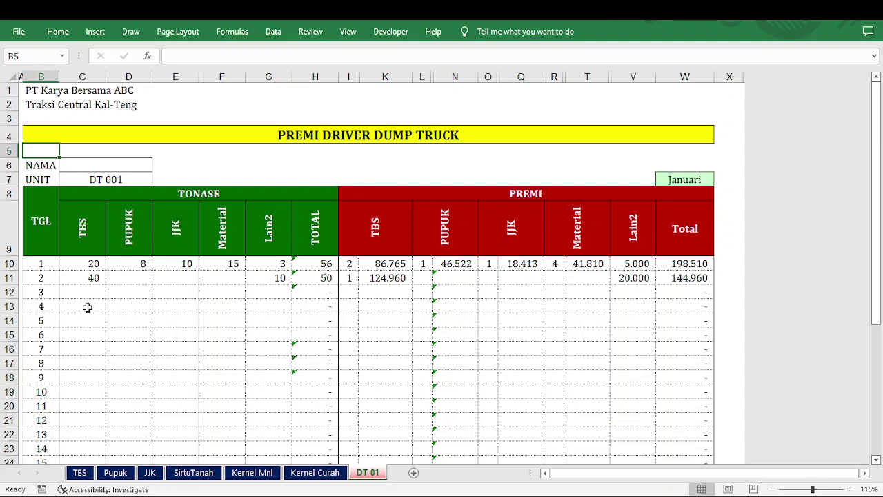
click(39, 221)
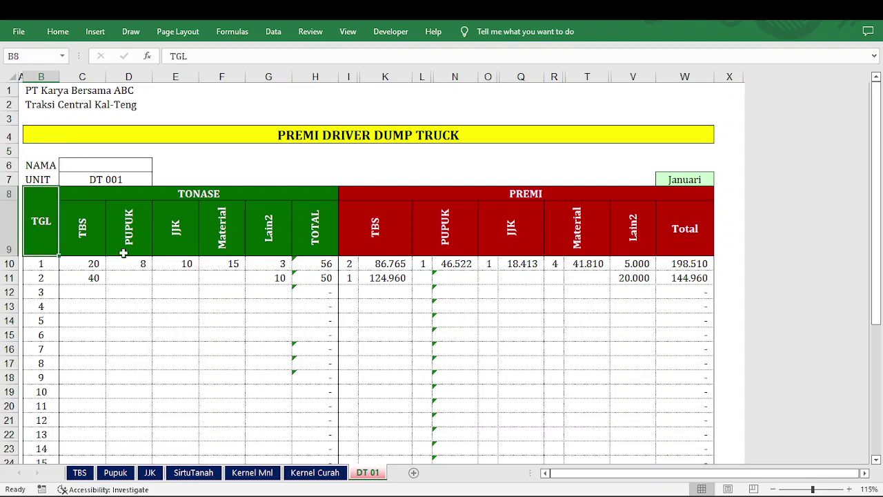
click(131, 179)
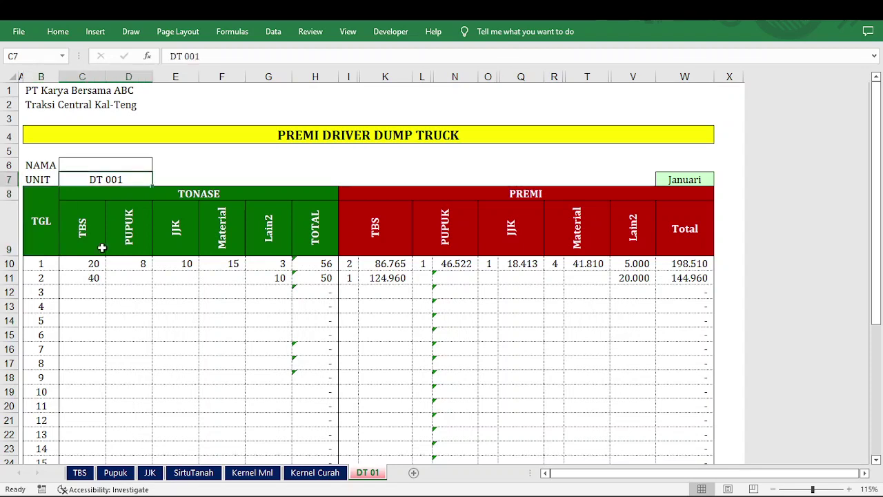
click(94, 308)
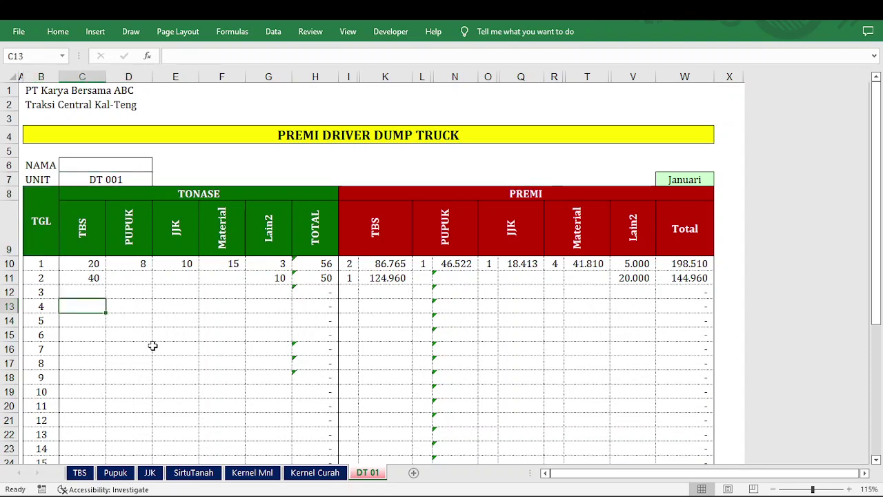
text(1)
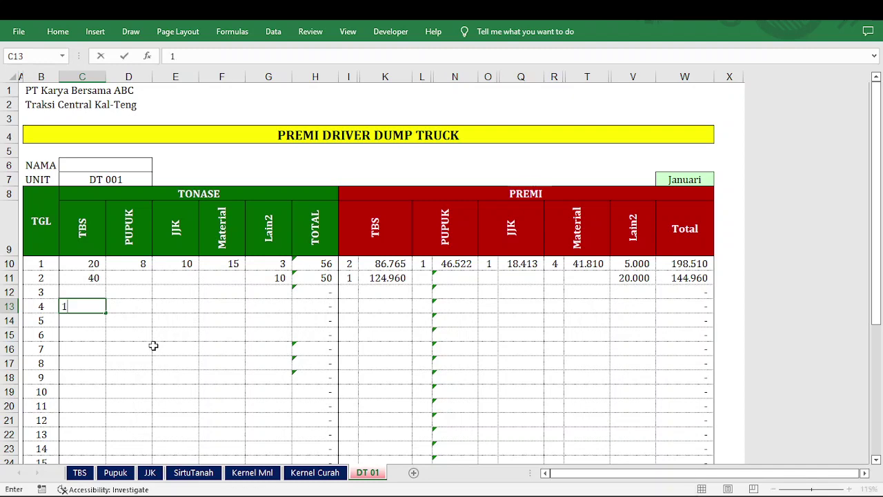
text(5)
key(Return)
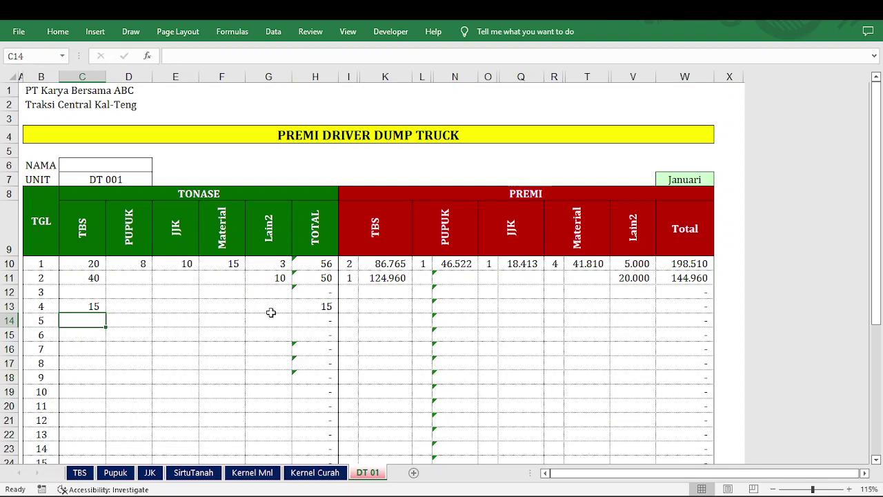
- Review the premium section's TBS and Pupuk zone columns and set the TBS zone for date 4 to 3
click(350, 310)
drag(349, 262, 349, 336)
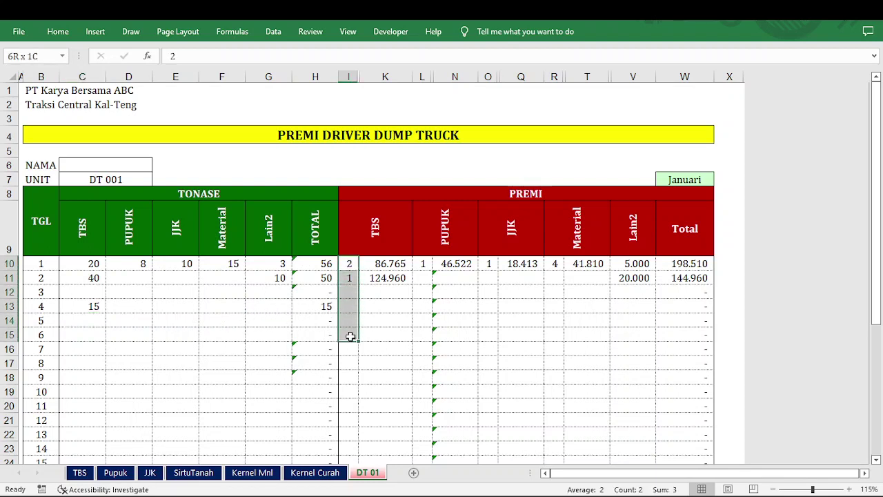
drag(422, 263, 426, 348)
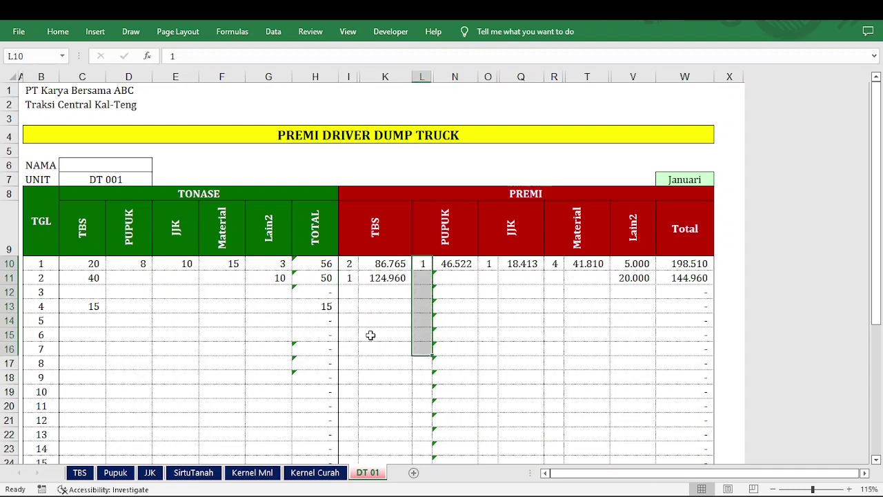
click(346, 309)
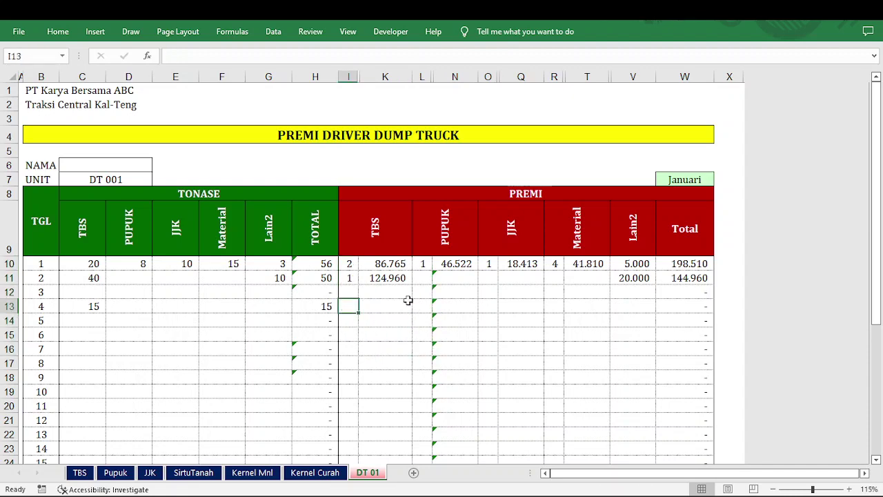
text(3)
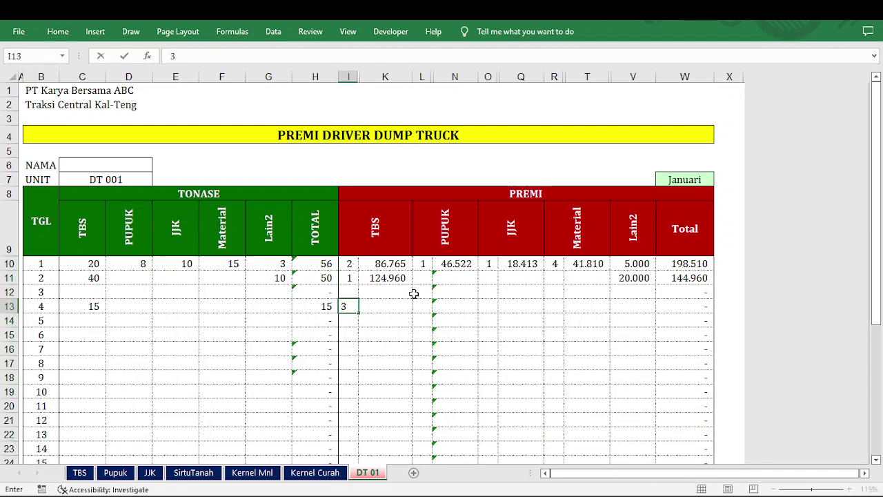
key(Return)
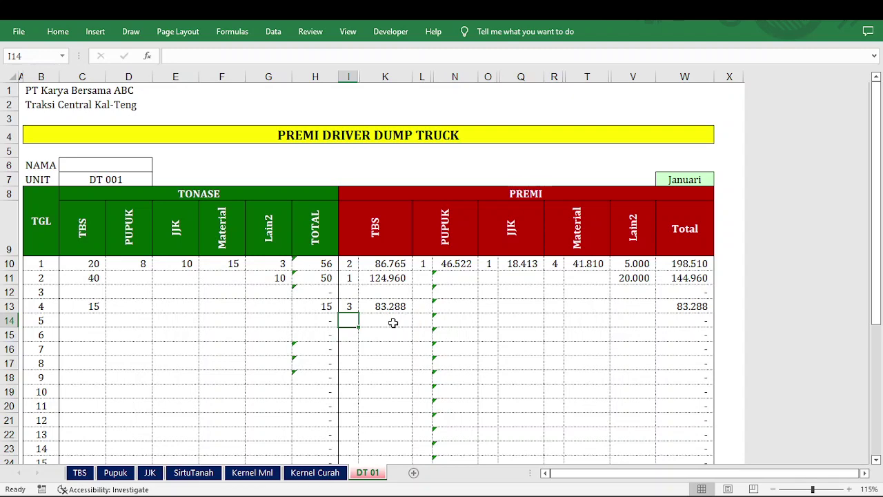
- Enter a Pupuk tonnage of 5 for date 4 and set its premium zone to 2
click(127, 306)
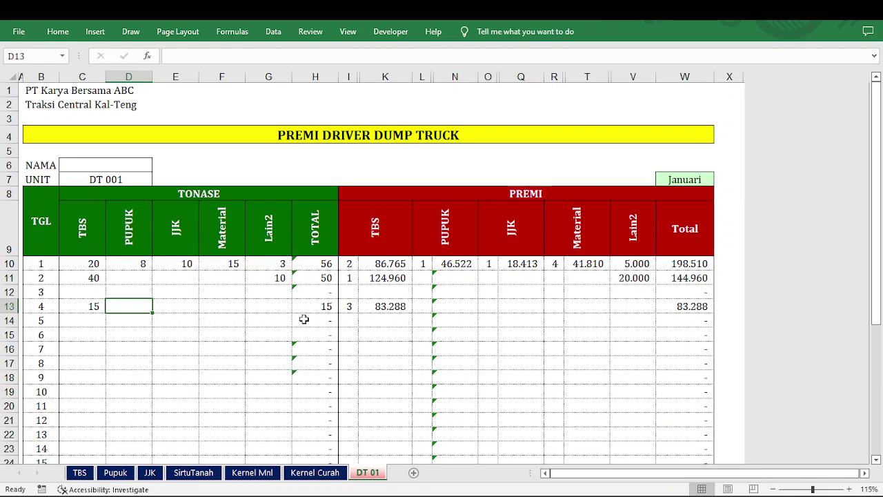
key(BackSpace)
text(5)
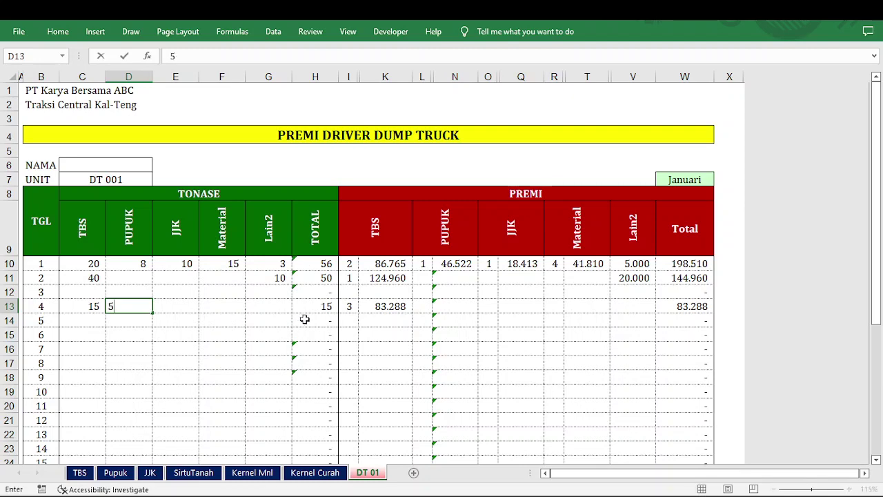
key(Return)
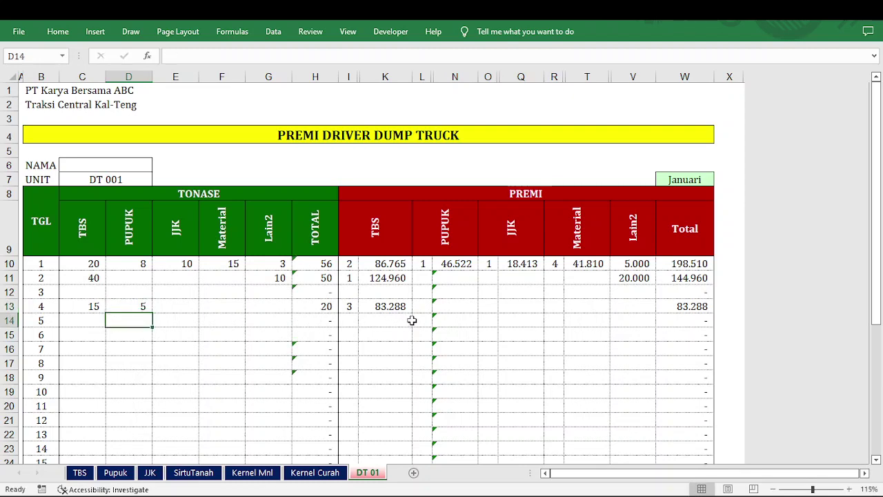
click(423, 305)
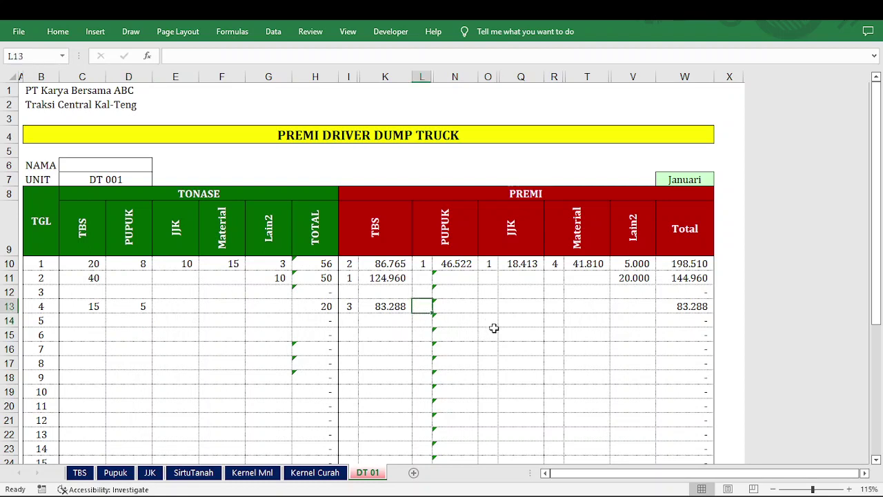
text(2)
key(Return)
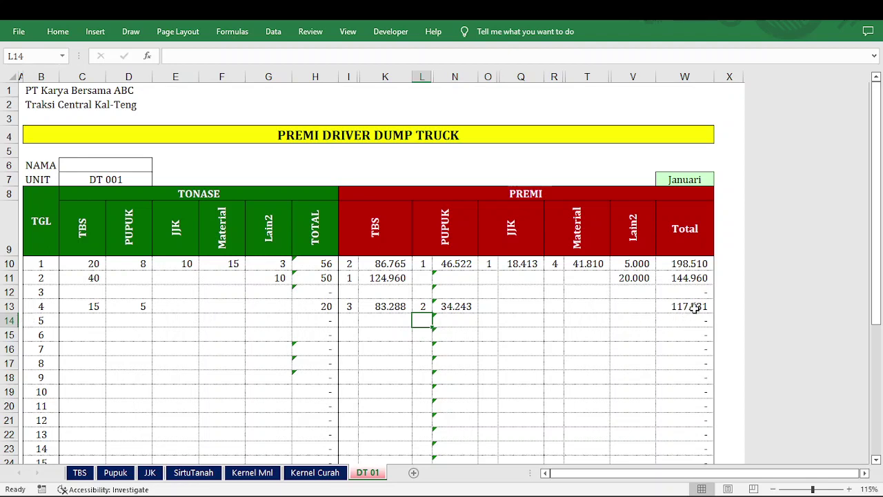
- Enter a JJK tonnage of 5 for date 4 and set its premium zone to 3
click(168, 308)
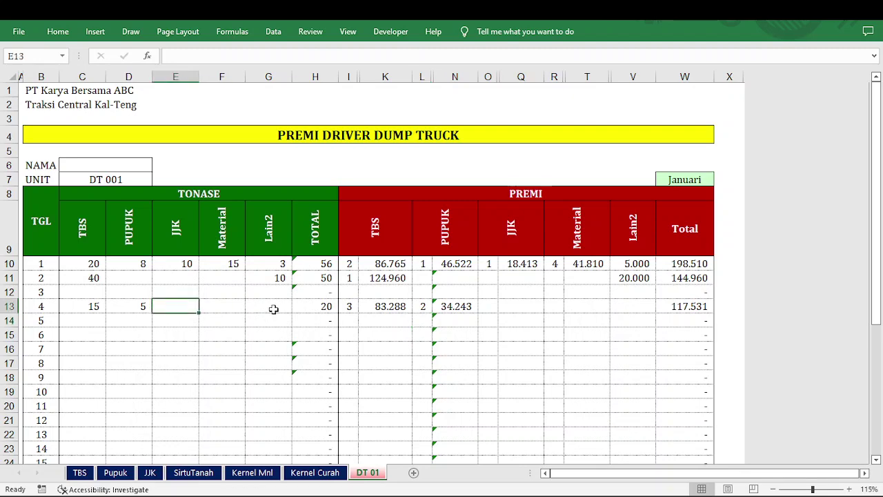
text(5)
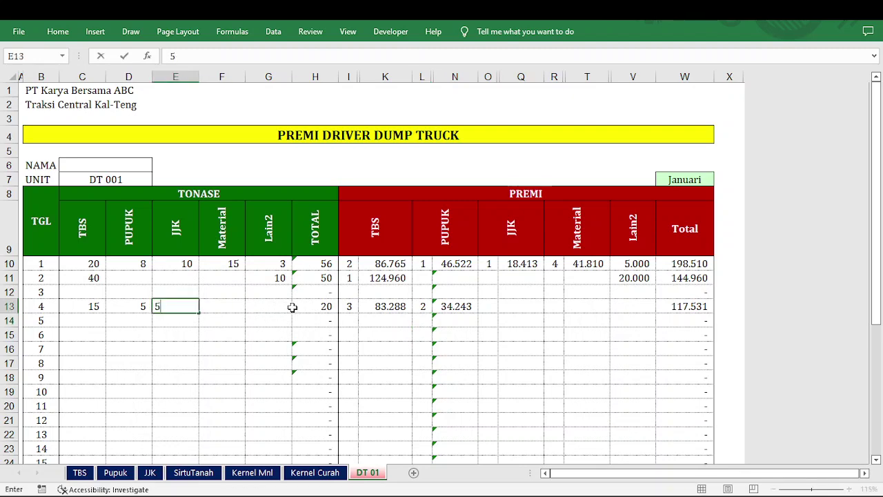
key(Return)
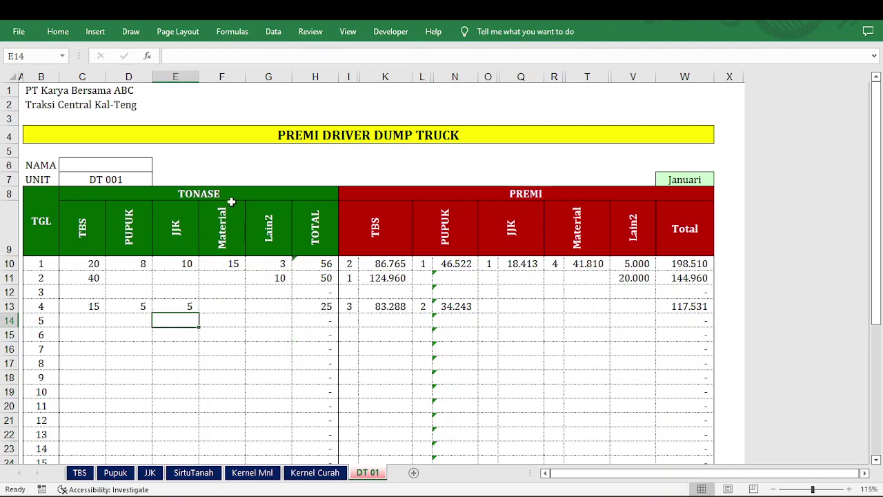
click(230, 195)
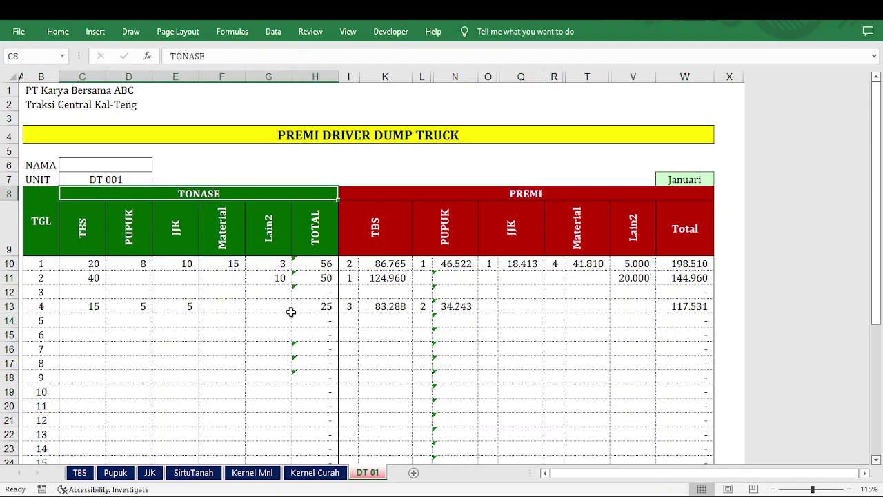
click(490, 307)
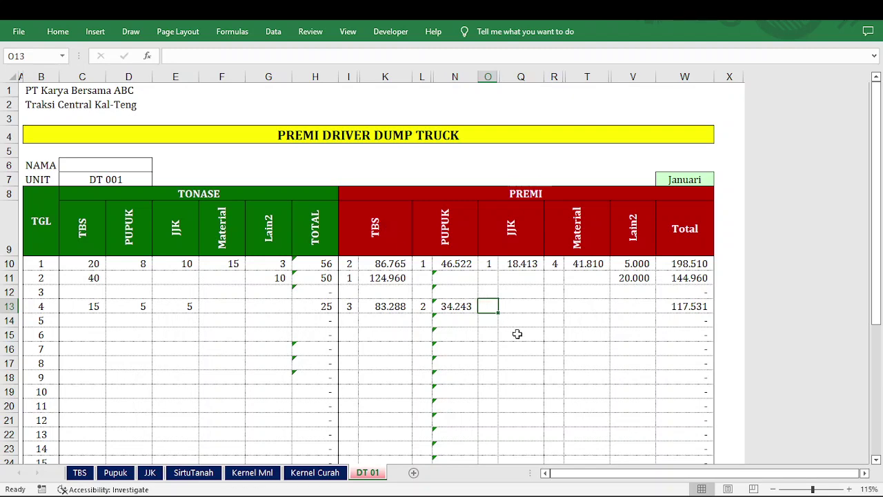
text(3)
key(Return)
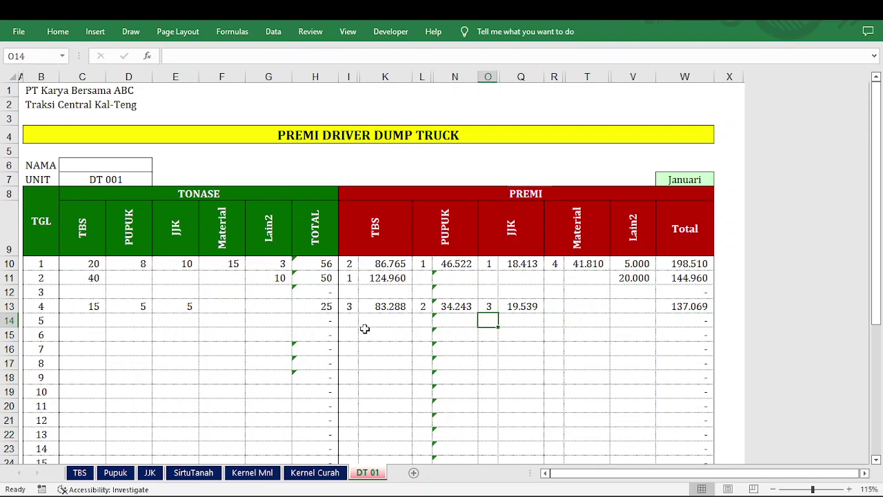
- Review the TBS to Material tonnage headings and consult the PowerPoint slide on converting haul volume to tonnage, returning to the Excel workbook
click(273, 305)
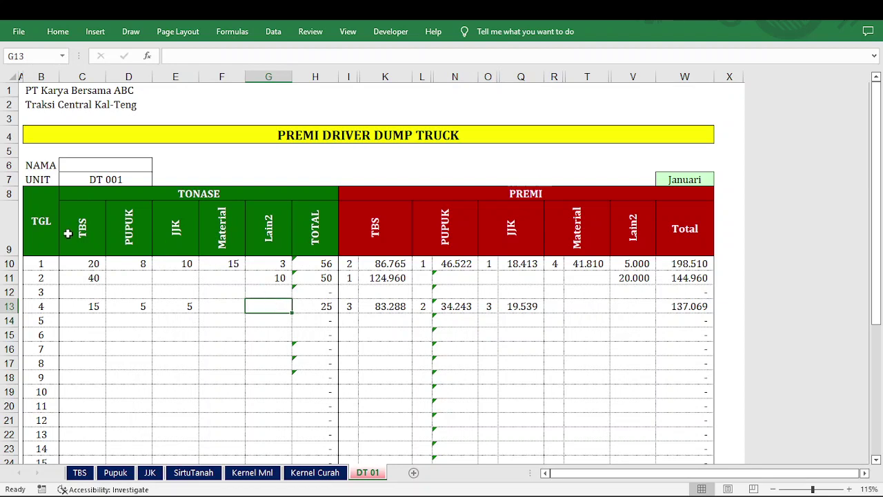
drag(68, 234, 201, 233)
drag(206, 234, 207, 233)
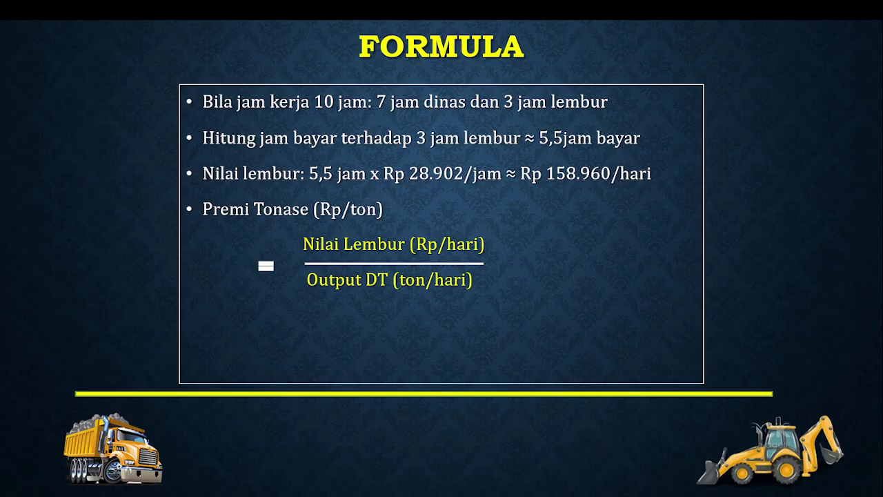
key(Right)
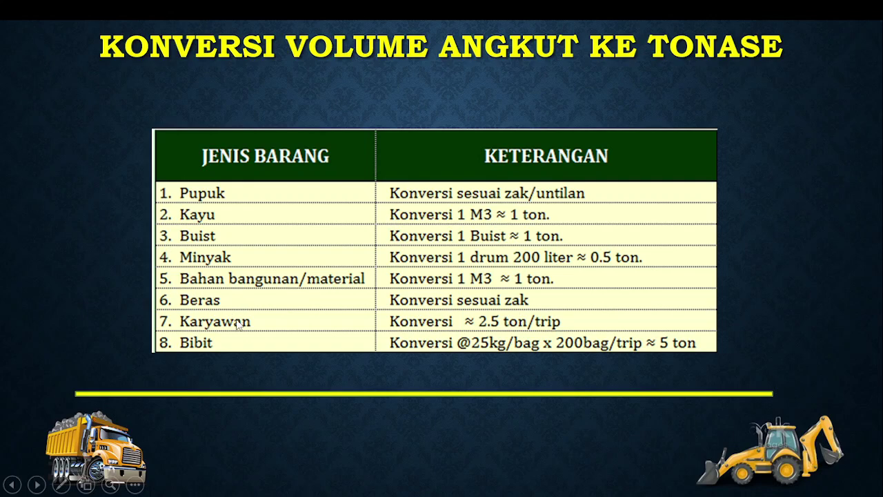
key(alt+Tab)
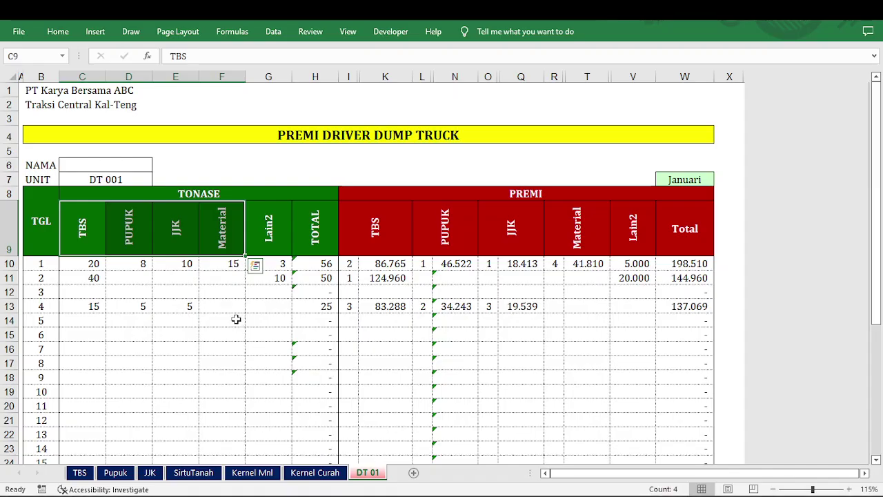
- Enter a Lain2 tonnage of 20 for date 4
click(275, 307)
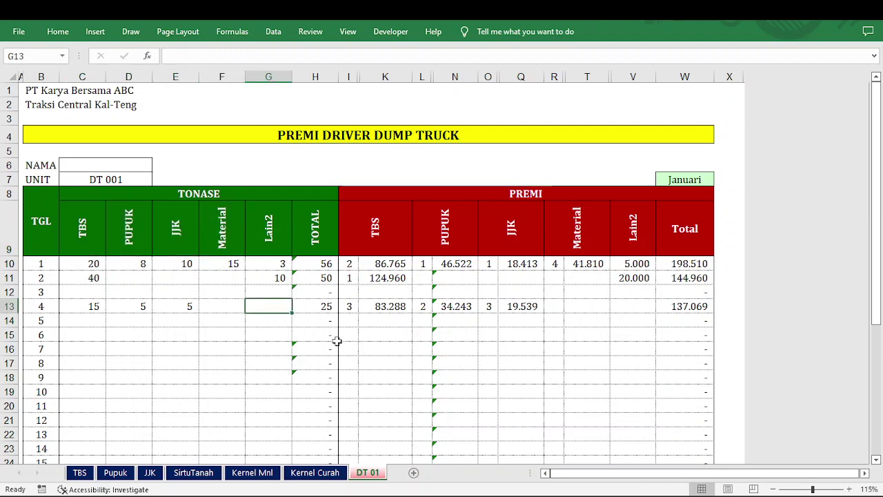
text(20)
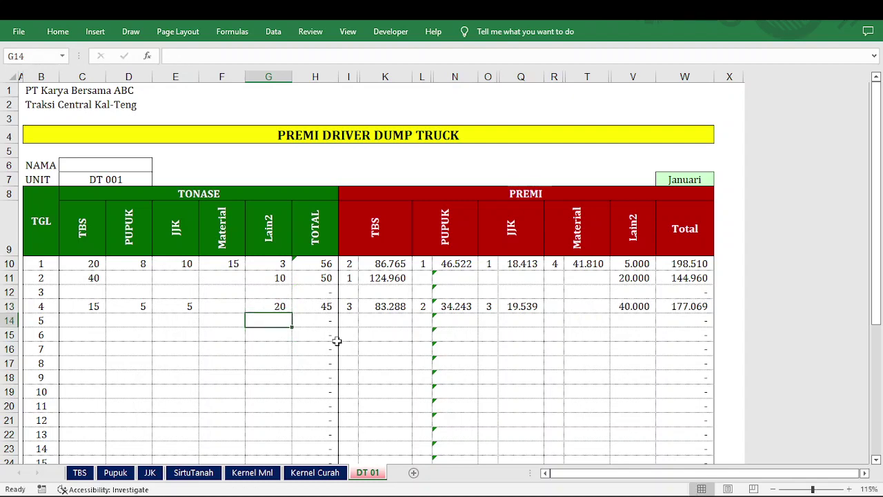
key(Return)
- Look through the TBS, Pupuk, JJK and SirtuTanah sheets and check date 4's Lain2 premium formula and tonnage on DT 01
click(80, 474)
click(116, 473)
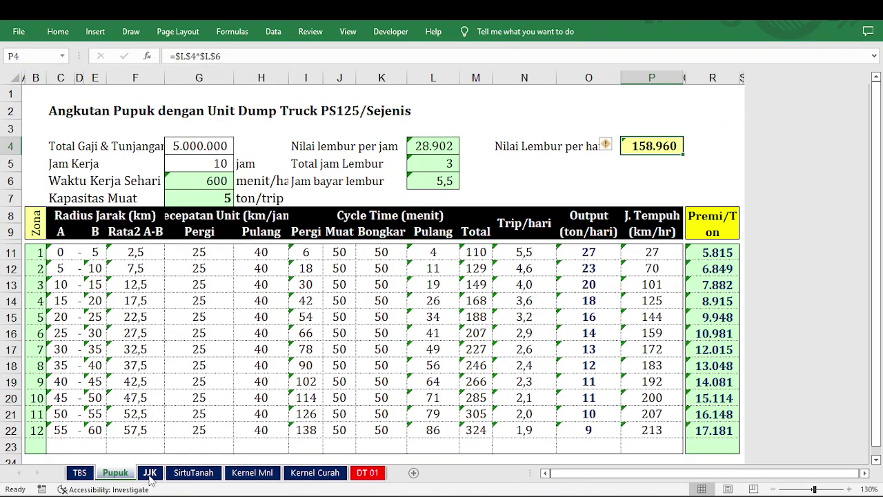
click(149, 474)
click(193, 473)
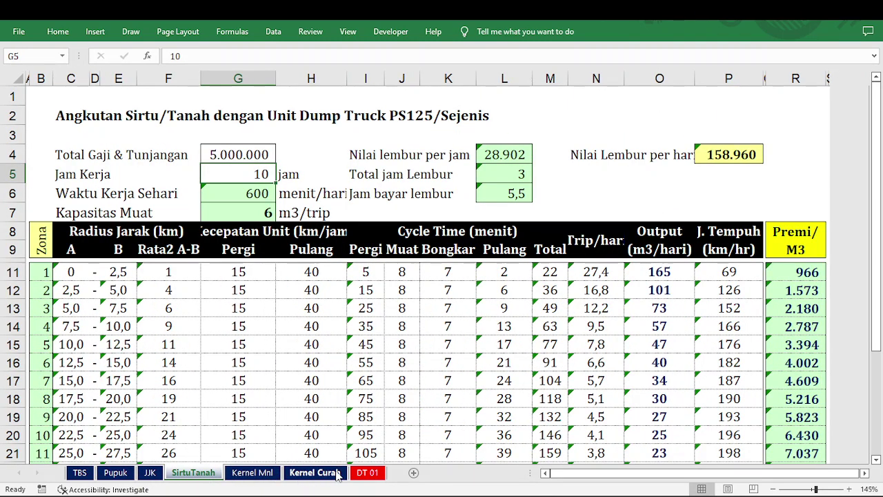
click(375, 477)
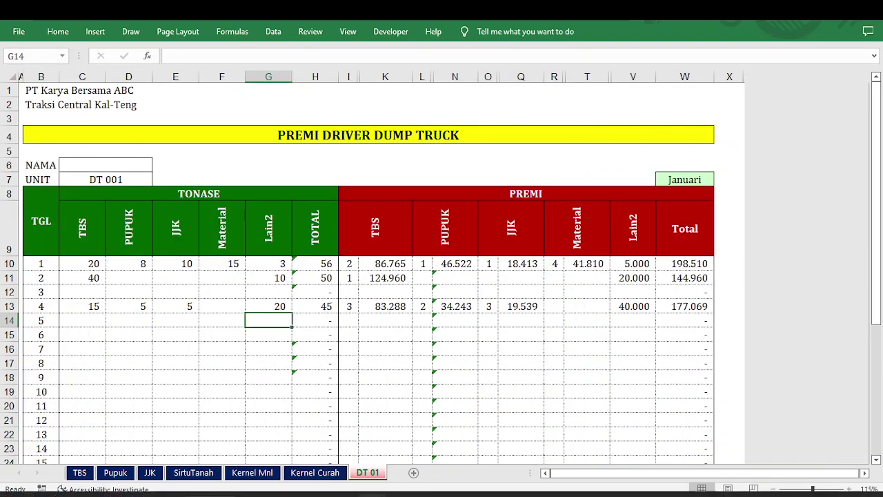
click(641, 306)
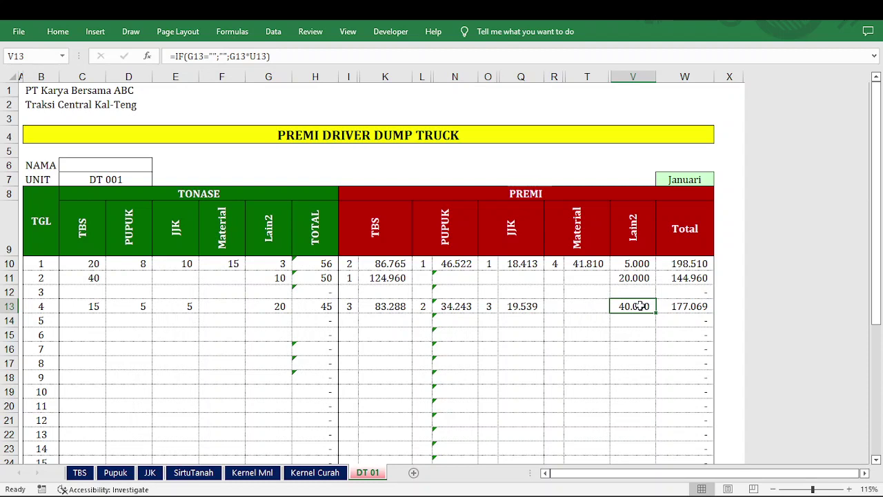
click(266, 305)
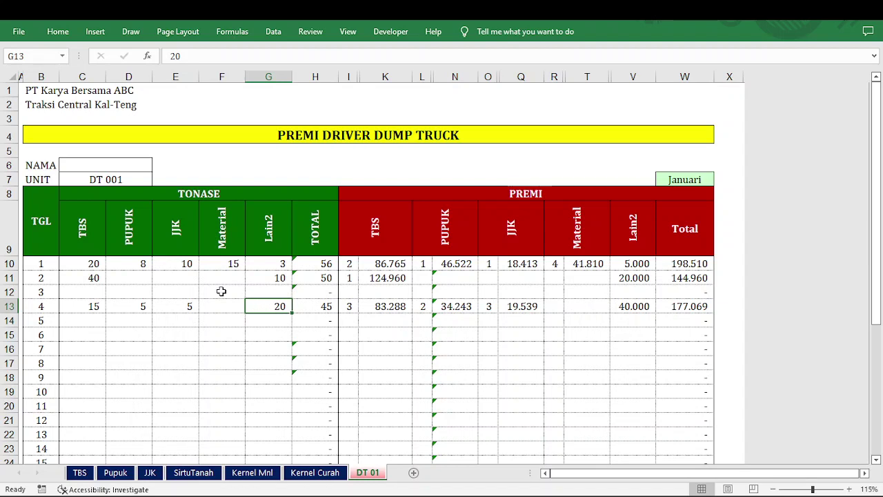
- Compare the TBS, Pupuk, SirtuTanah and both Kernel rate sheets with the Material tonnage category on the DT 01 sheet
click(80, 473)
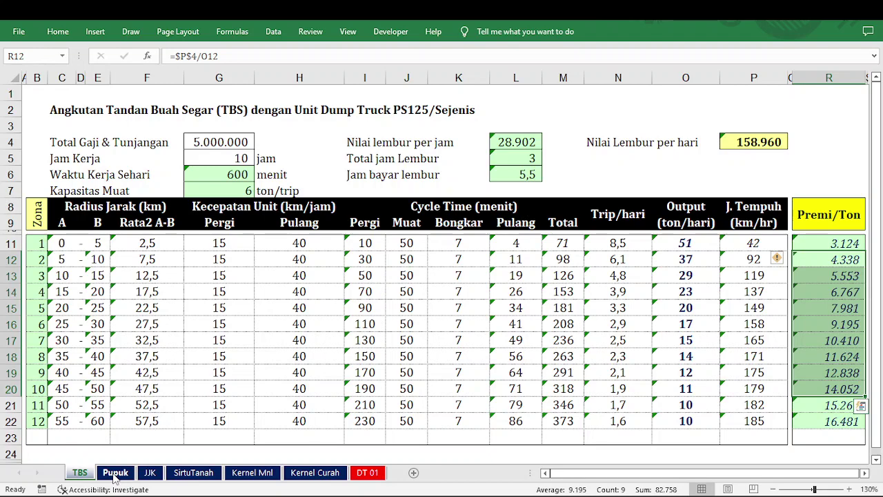
click(115, 476)
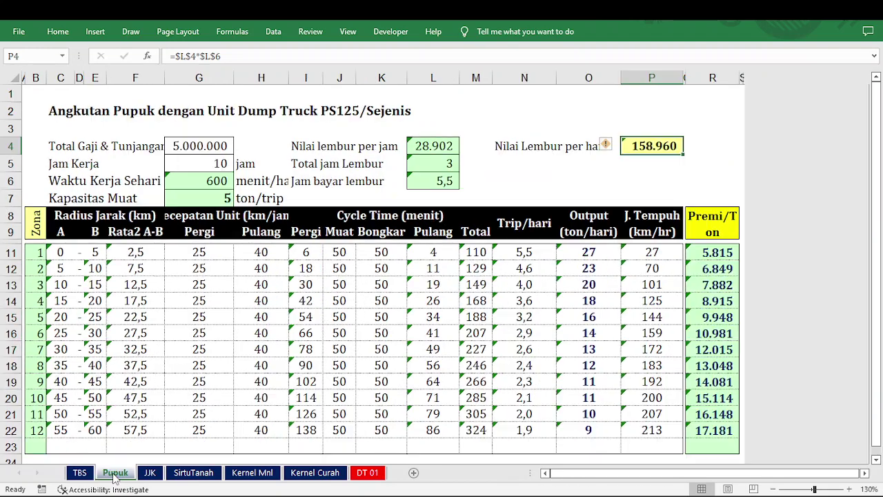
click(194, 476)
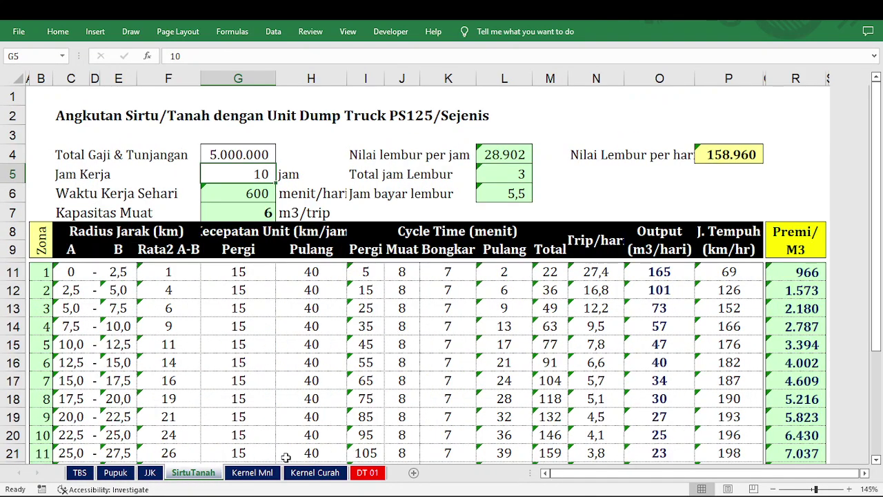
click(270, 473)
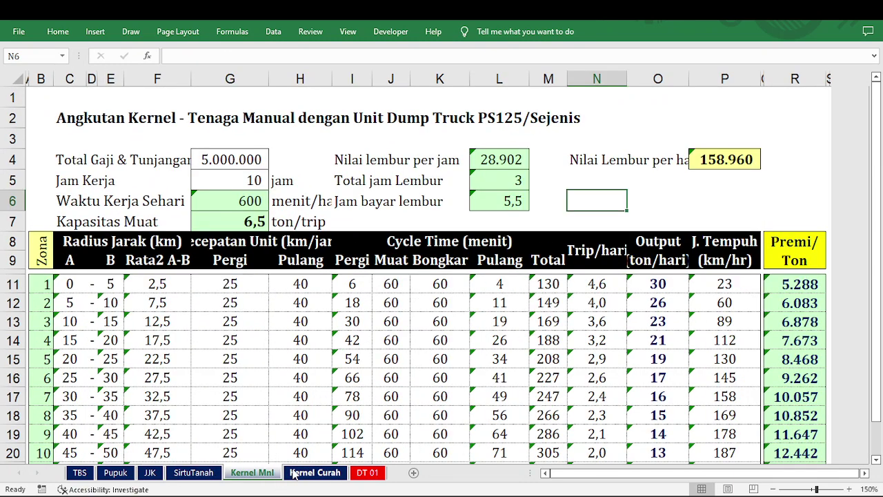
click(311, 473)
click(370, 473)
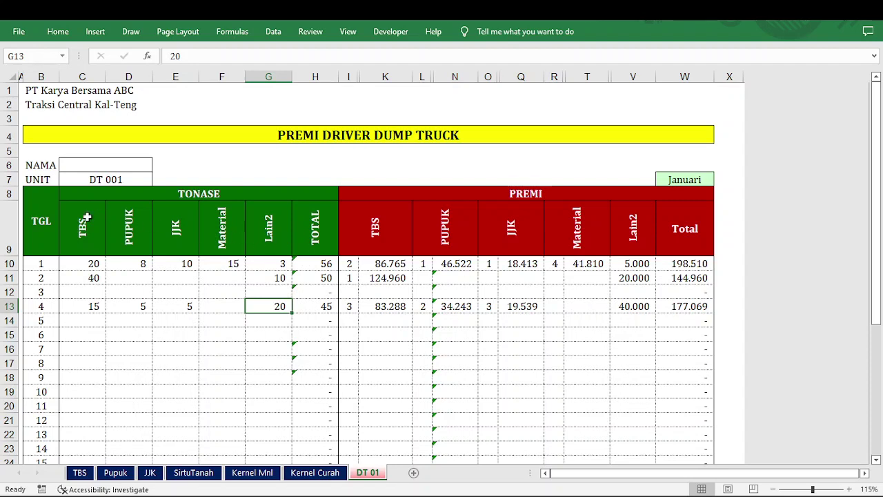
click(223, 233)
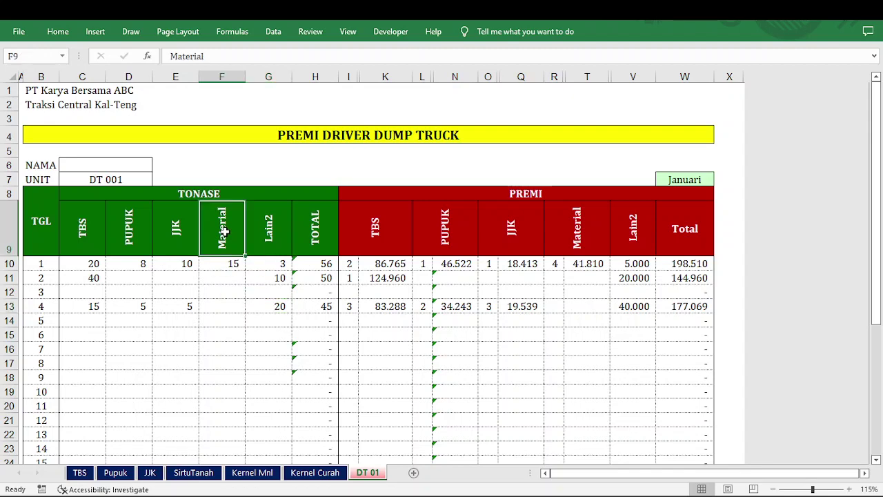